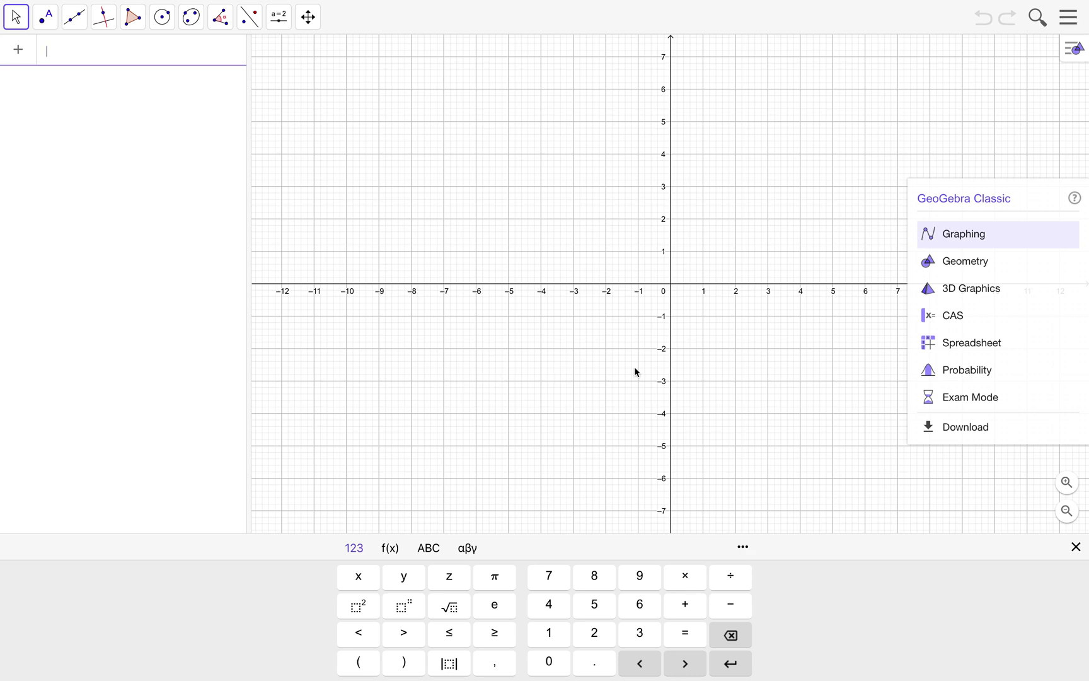
# Switch to the Geometry view and place four free points A, B, C and D as the corners of a quadrilateral.
pyautogui.click(980, 271)
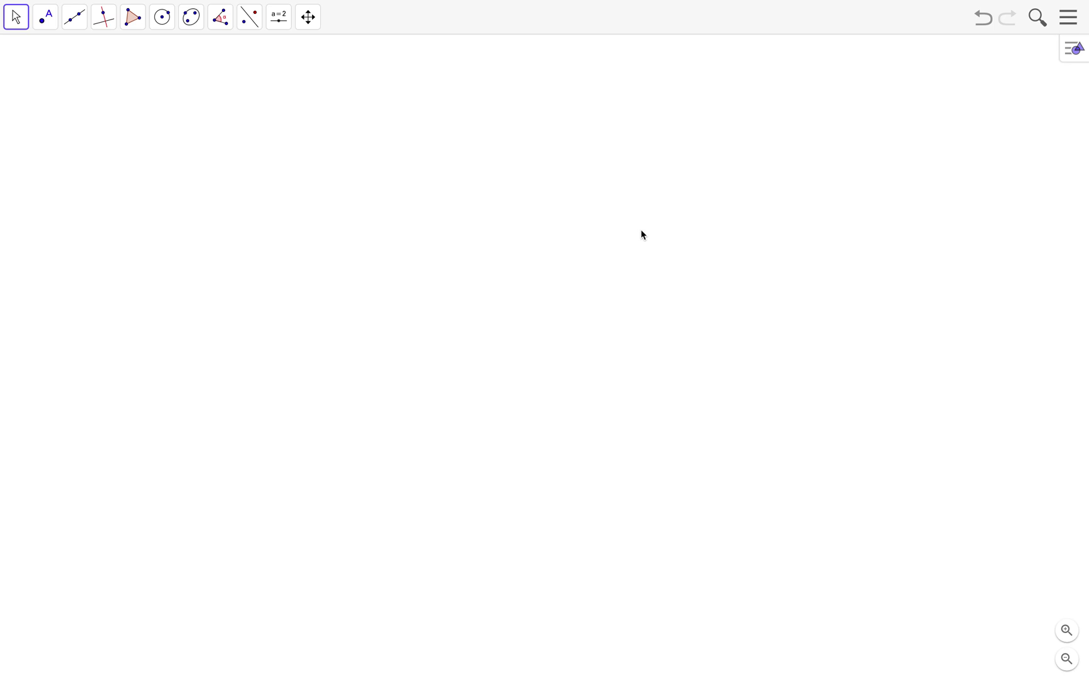
pyautogui.click(51, 29)
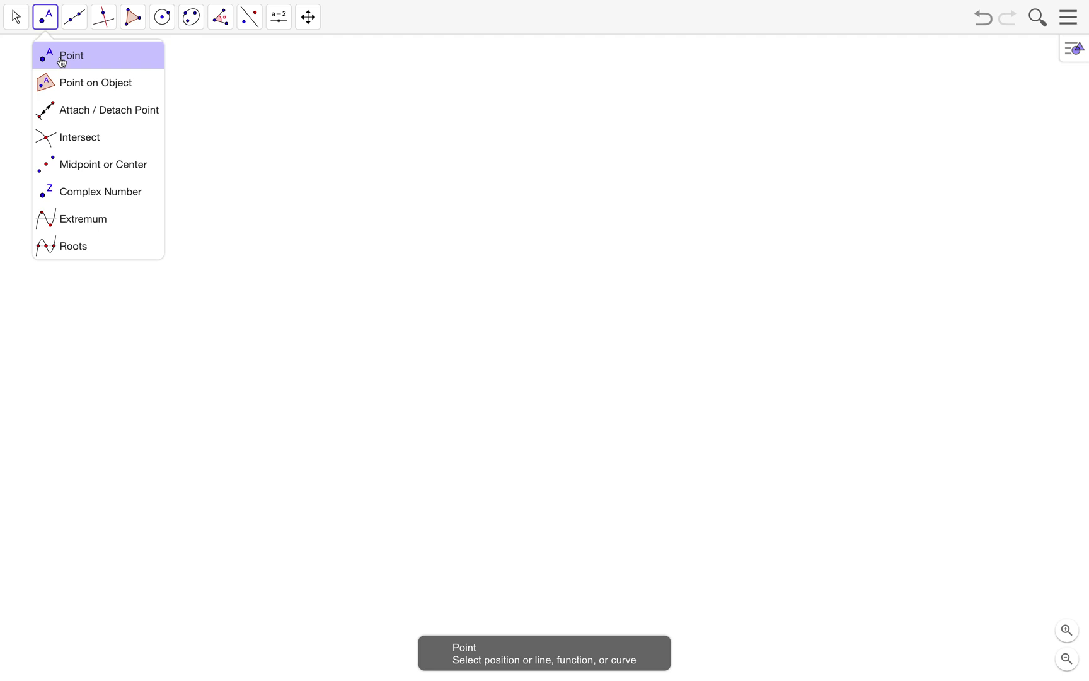
pyautogui.click(61, 61)
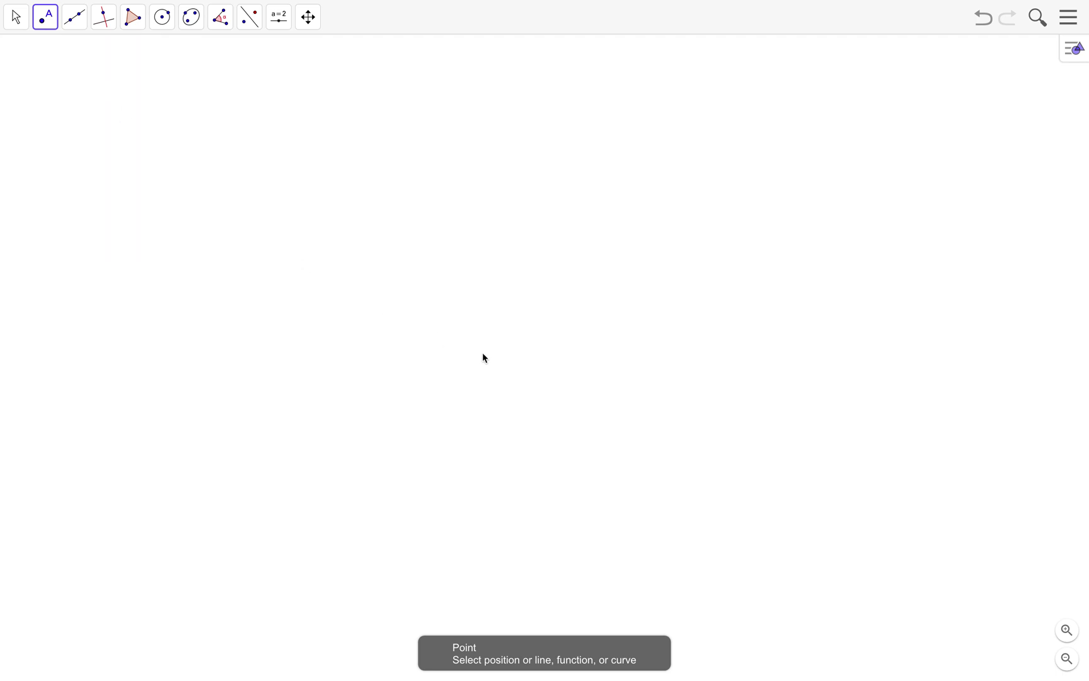
pyautogui.click(364, 390)
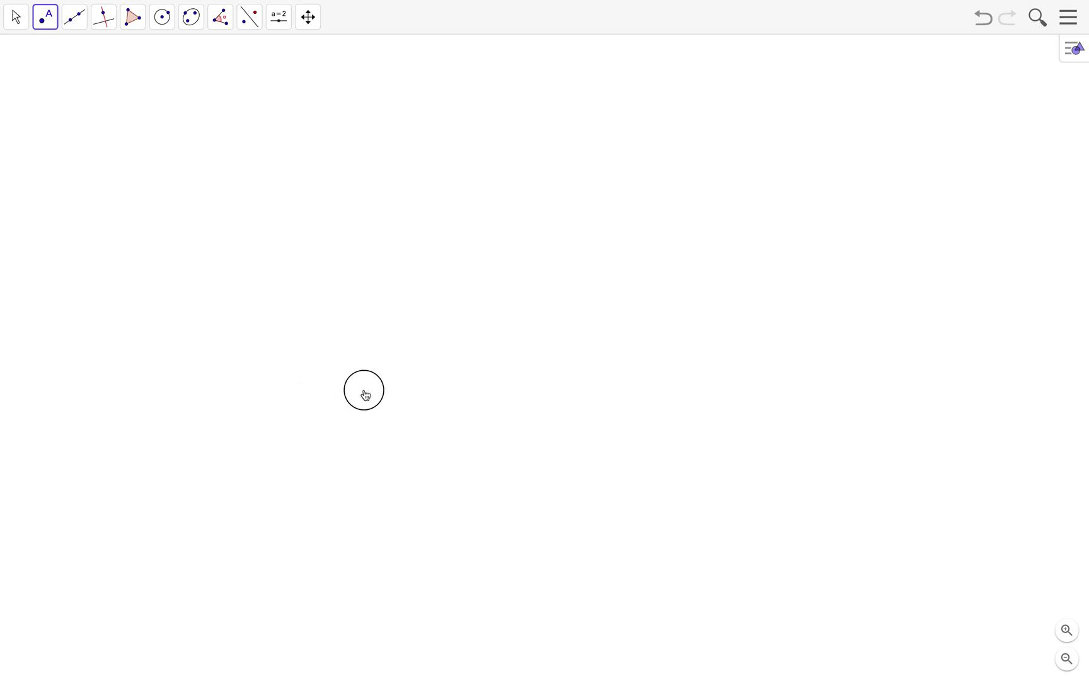
pyautogui.click(705, 385)
pyautogui.click(702, 130)
pyautogui.click(381, 166)
# Connect the points with segments AB, BC, CD and DA to close the quadrilateral.
pyautogui.click(84, 31)
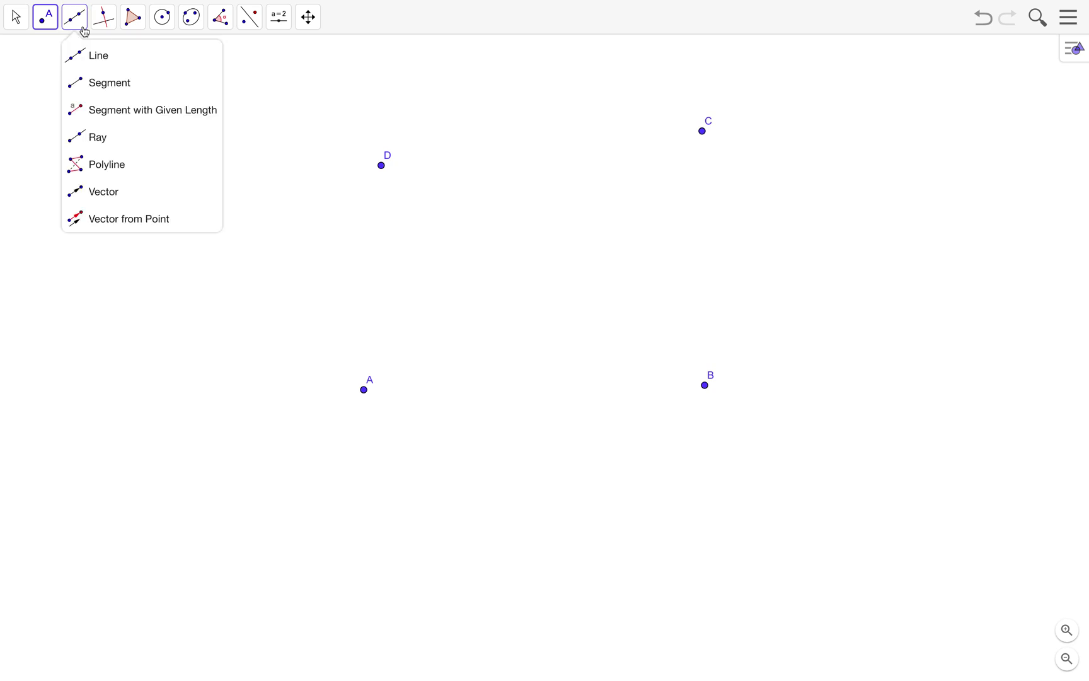
pyautogui.click(107, 86)
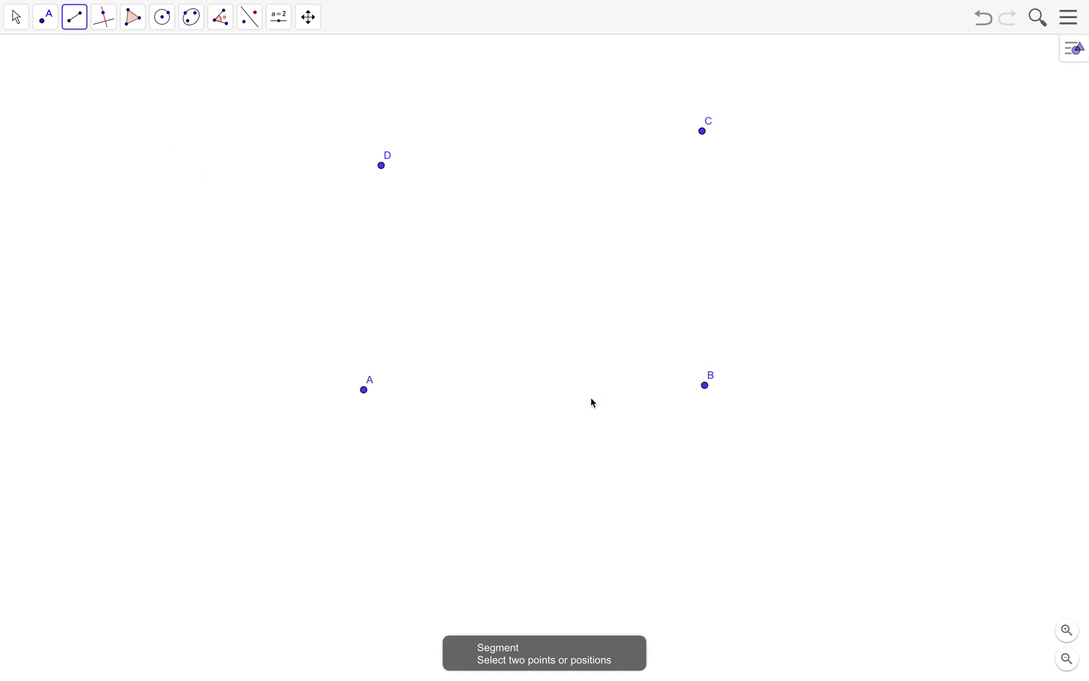
pyautogui.click(363, 391)
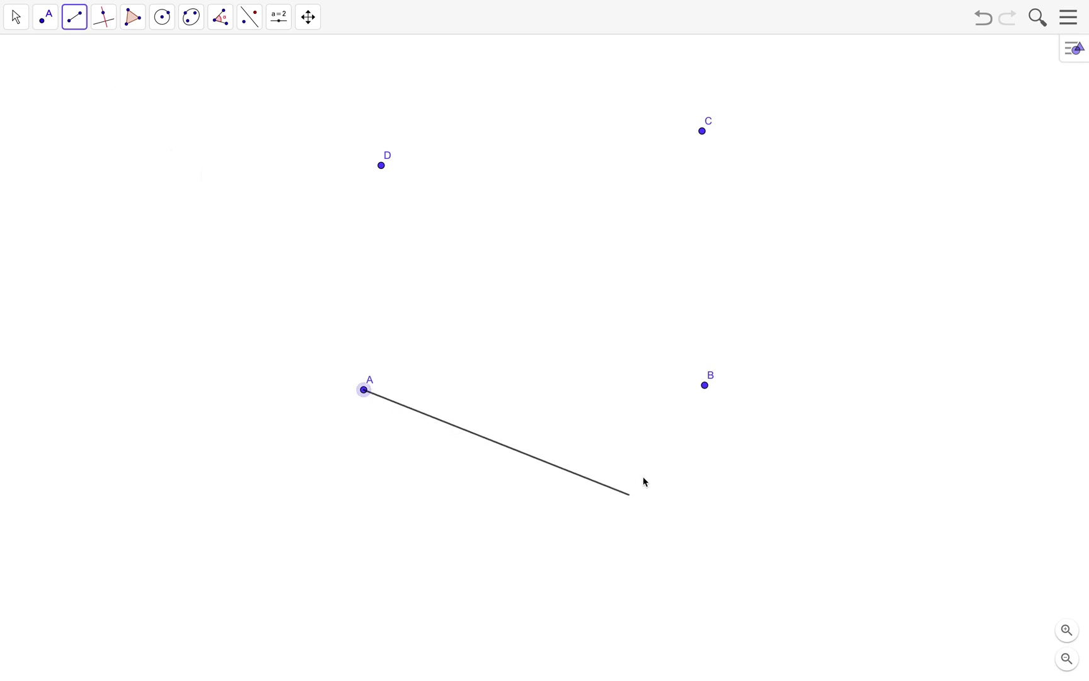
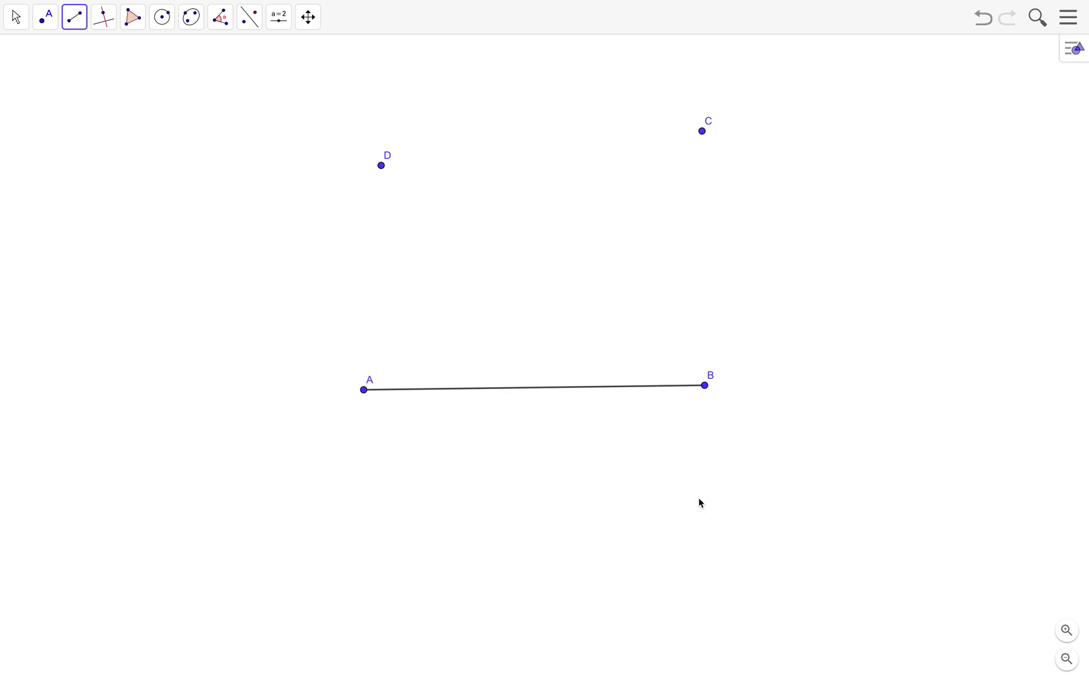
pyautogui.click(705, 384)
pyautogui.click(702, 131)
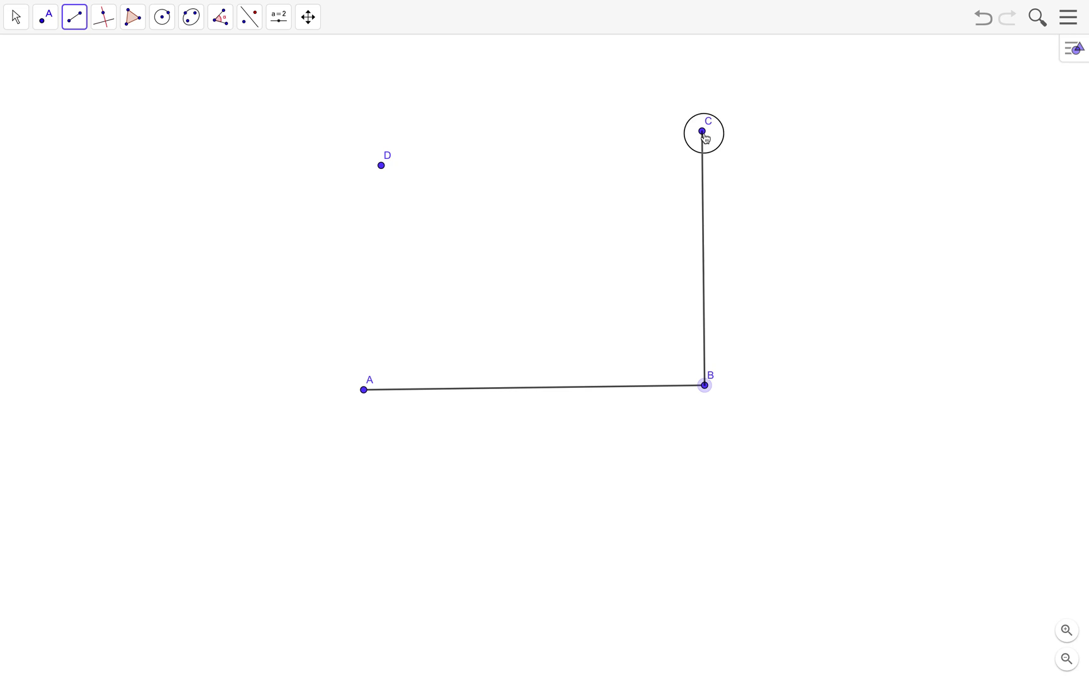
pyautogui.click(702, 131)
pyautogui.click(382, 166)
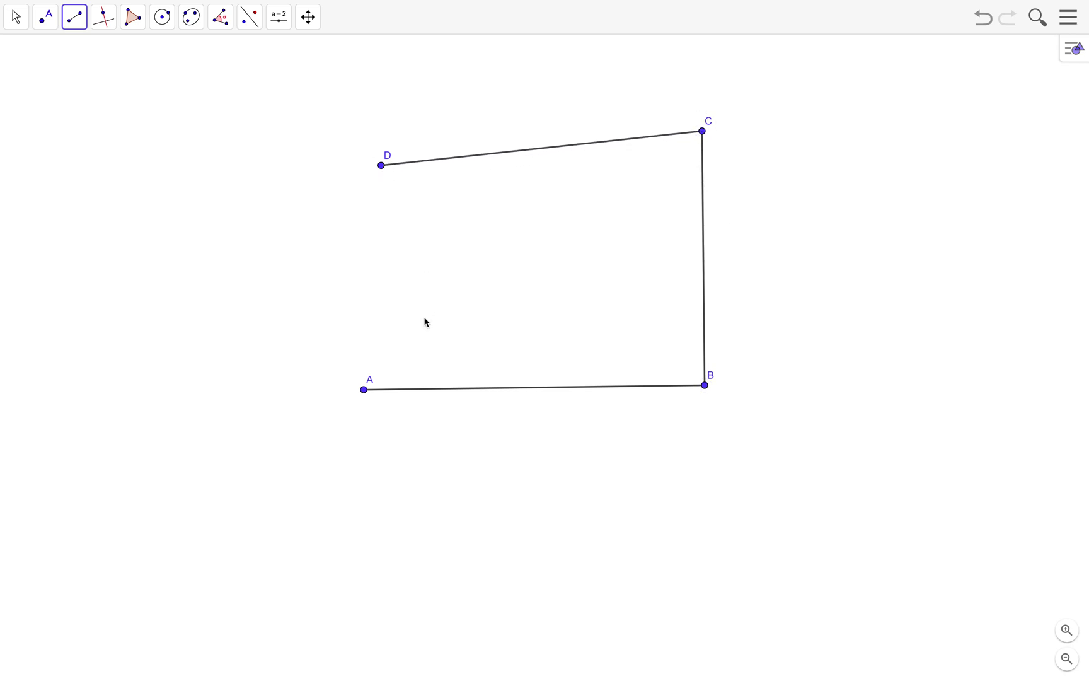
pyautogui.click(382, 165)
pyautogui.click(368, 392)
# Reshape the quadrilateral by moving vertex D outward and vertex C inward.
pyautogui.click(16, 19)
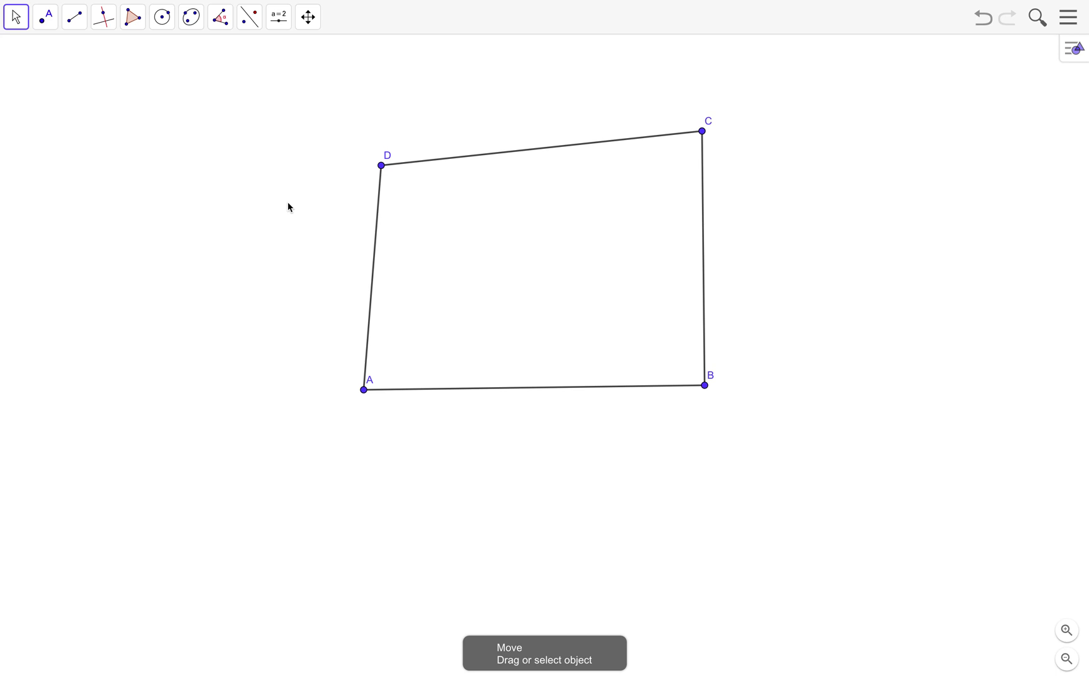
pyautogui.click(15, 27)
pyautogui.click(46, 54)
pyautogui.moveTo(390, 157); pyautogui.dragTo(306, 170)
pyautogui.click(699, 139)
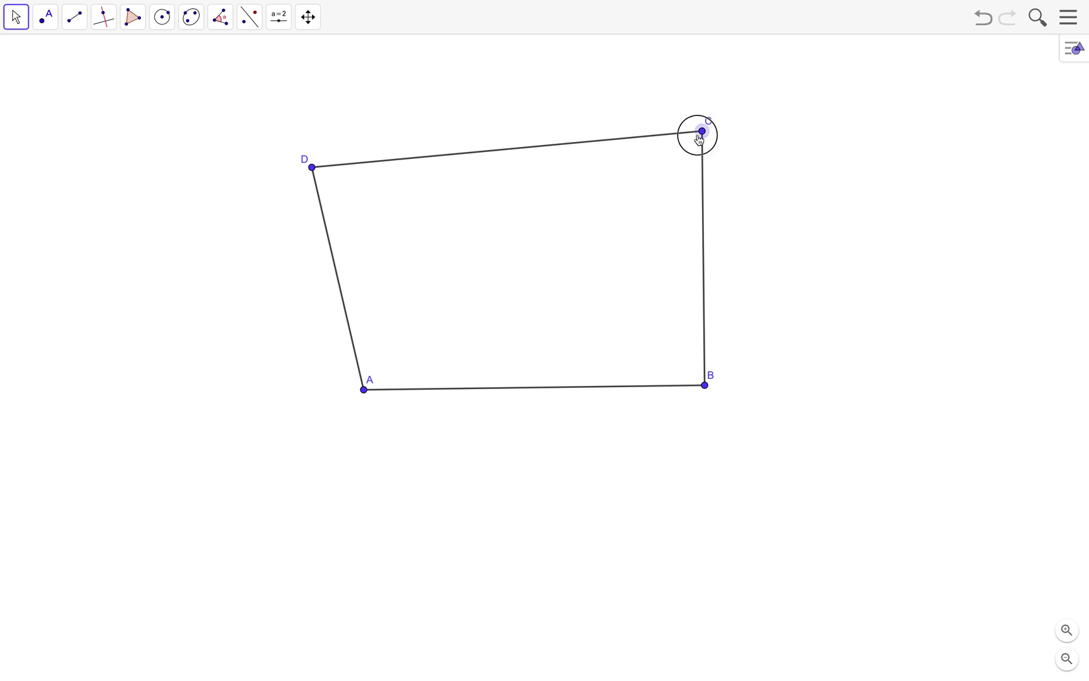
pyautogui.moveTo(698, 140); pyautogui.dragTo(568, 265)
# Place the labels of A and C outside the quadrilateral and adjust its shape, ending with vertex C moved back outward.
pyautogui.moveTo(370, 393); pyautogui.dragTo(311, 414)
pyautogui.moveTo(437, 401)
pyautogui.mouseDown()
pyautogui.moveTo(484, 563)
pyautogui.moveTo(455, 381)
pyautogui.moveTo(458, 394)
pyautogui.mouseUp()
pyautogui.moveTo(330, 398); pyautogui.dragTo(307, 420)
pyautogui.moveTo(585, 244)
pyautogui.mouseDown()
pyautogui.moveTo(574, 246)
pyautogui.moveTo(605, 265)
pyautogui.moveTo(567, 231)
pyautogui.mouseUp()
pyautogui.moveTo(617, 305); pyautogui.dragTo(609, 280)
pyautogui.moveTo(807, 259); pyautogui.dragTo(746, 273)
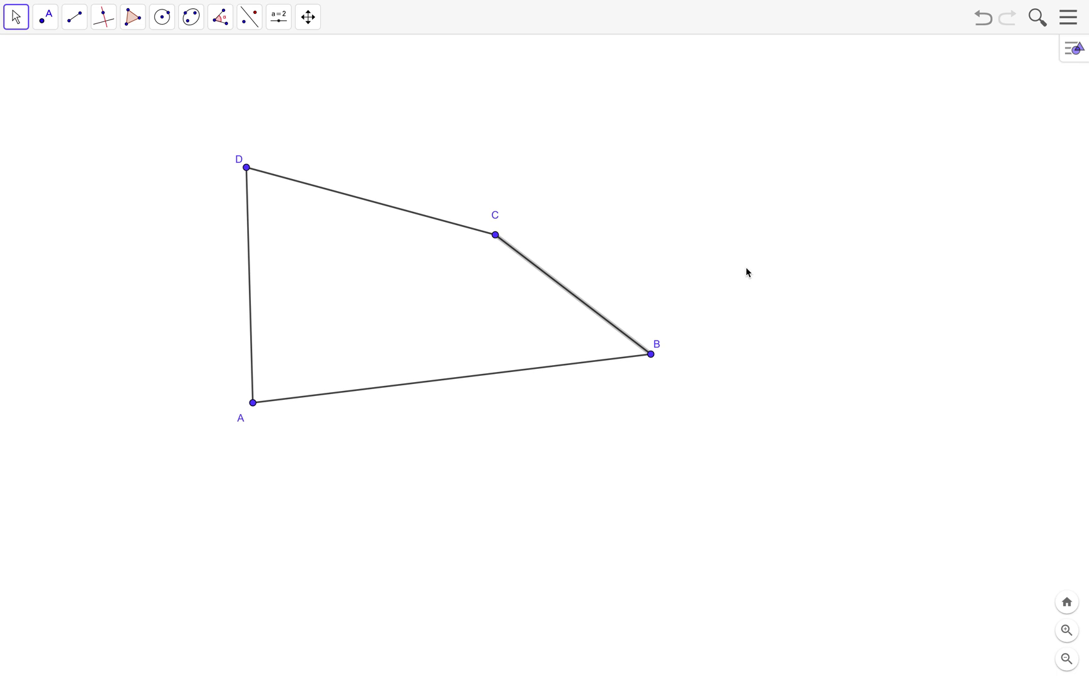
pyautogui.moveTo(496, 235); pyautogui.dragTo(586, 163)
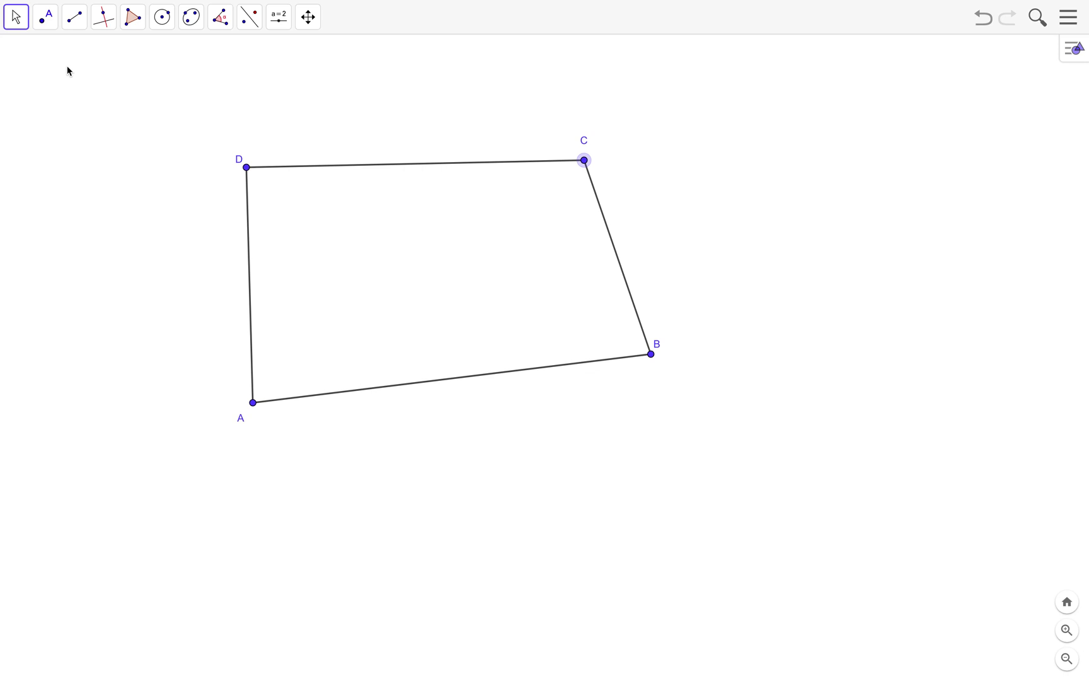
# Construct the midpoints of the quadrilateral's four sides.
pyautogui.click(54, 27)
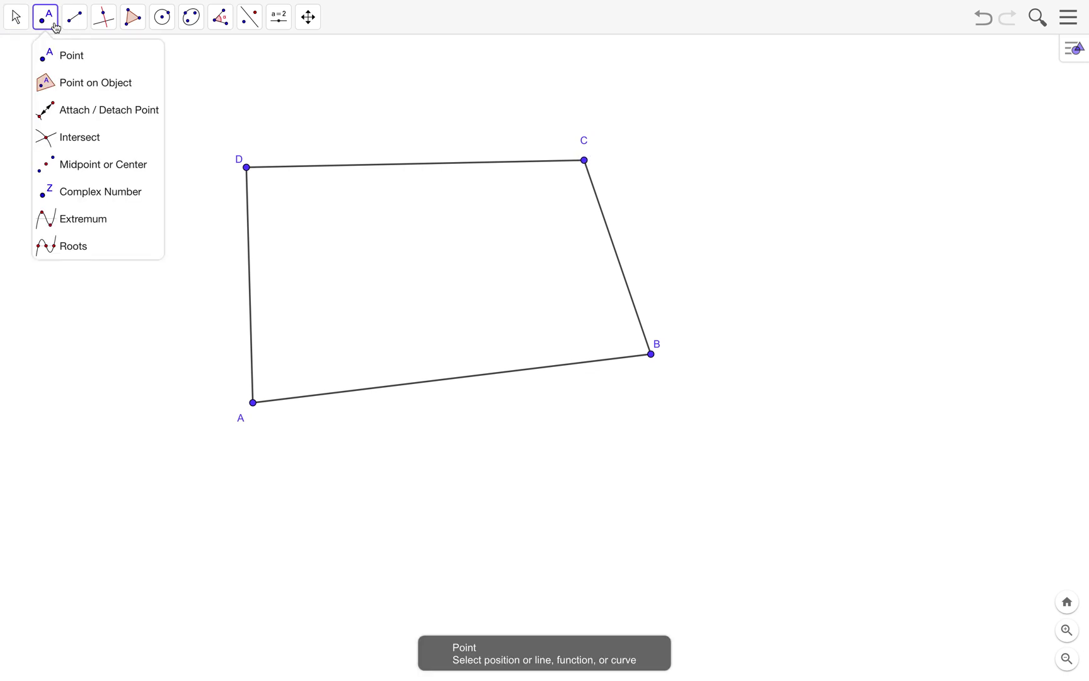
pyautogui.click(95, 161)
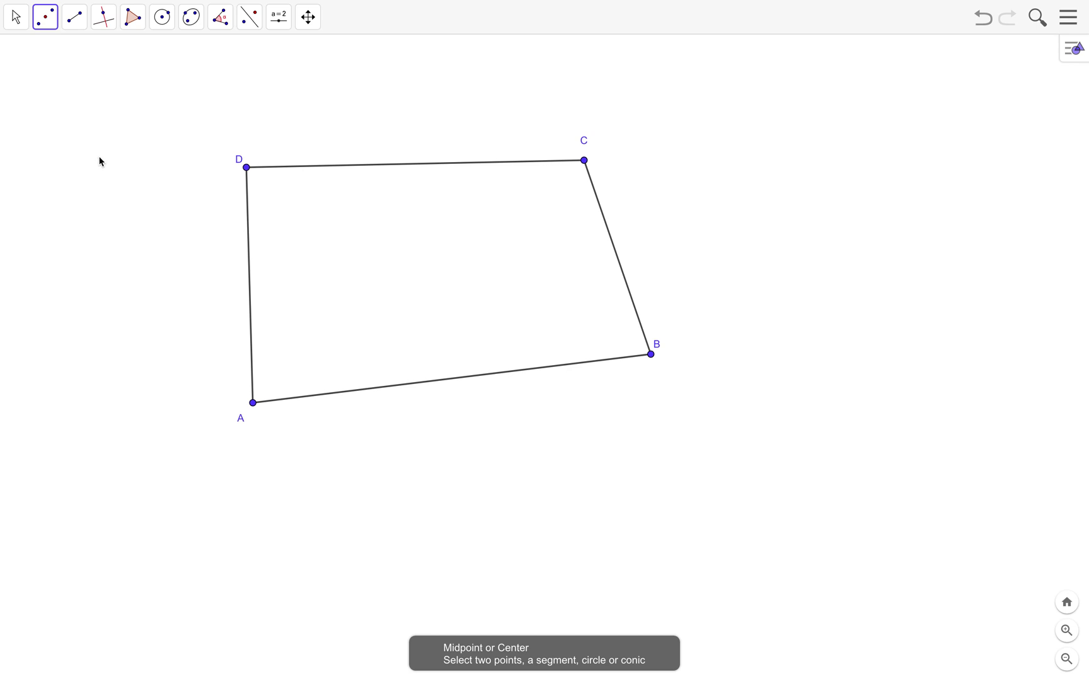
pyautogui.click(254, 405)
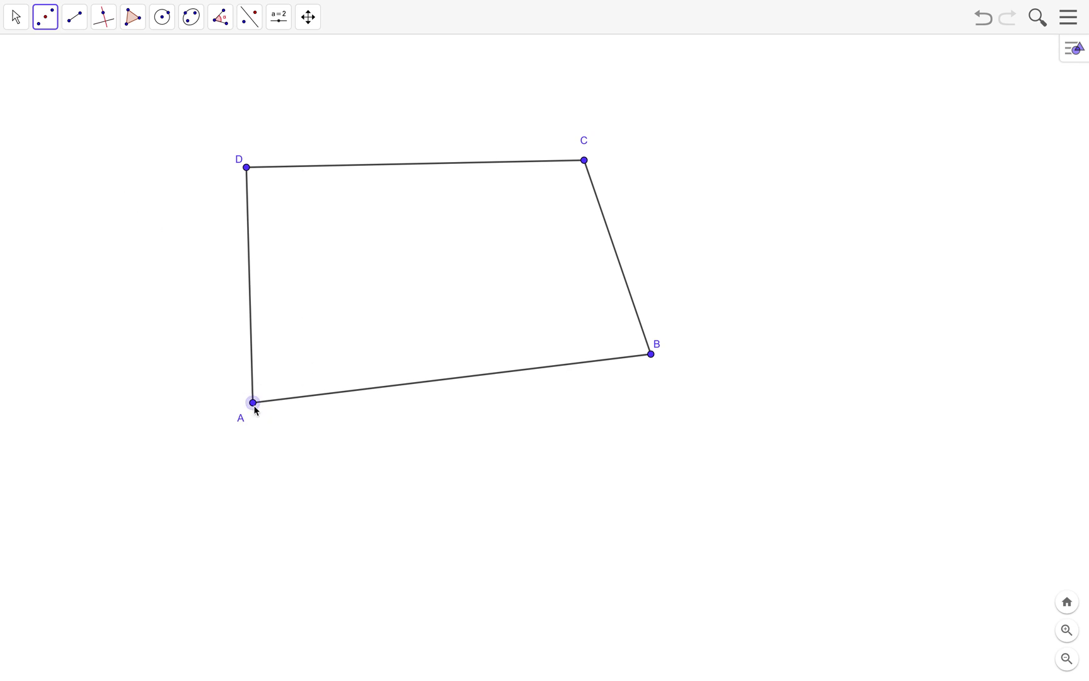
pyautogui.click(651, 355)
pyautogui.click(609, 233)
pyautogui.click(396, 166)
# Move vertex D farther outward and vertex C slightly up and inward to reshape the quadrilateral with its midpoints.
pyautogui.click(15, 17)
pyautogui.moveTo(245, 169); pyautogui.dragTo(184, 174)
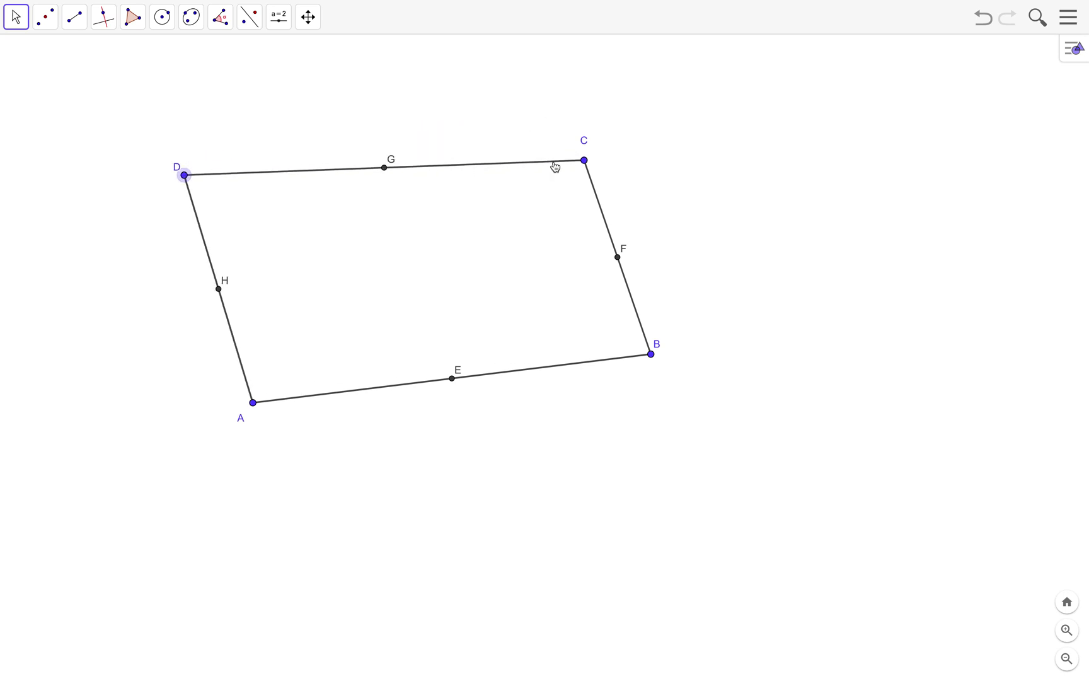
pyautogui.moveTo(584, 160); pyautogui.dragTo(557, 135)
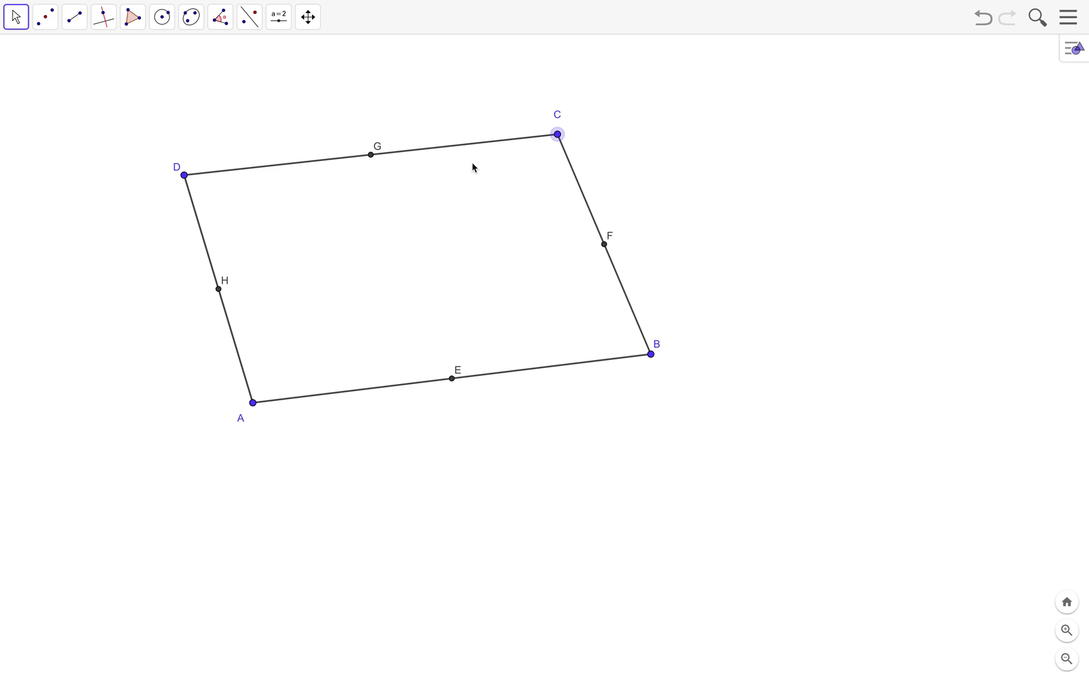
# Draw a polygon through the side midpoints E, F, G and H, closing it at E.
pyautogui.click(132, 17)
pyautogui.click(145, 56)
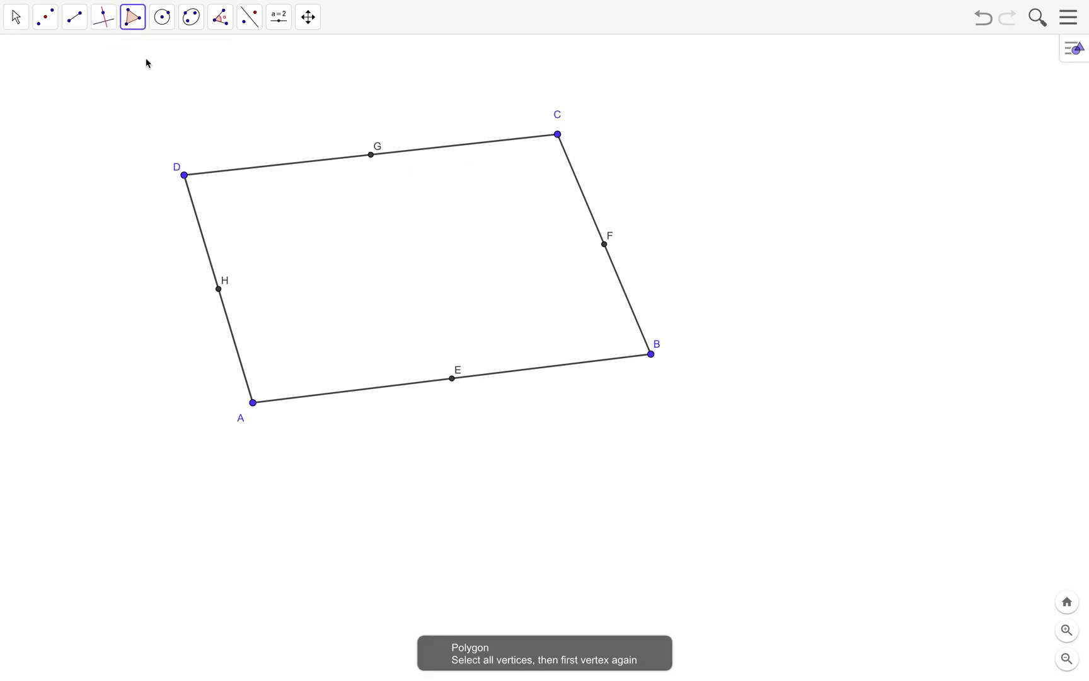
pyautogui.click(139, 29)
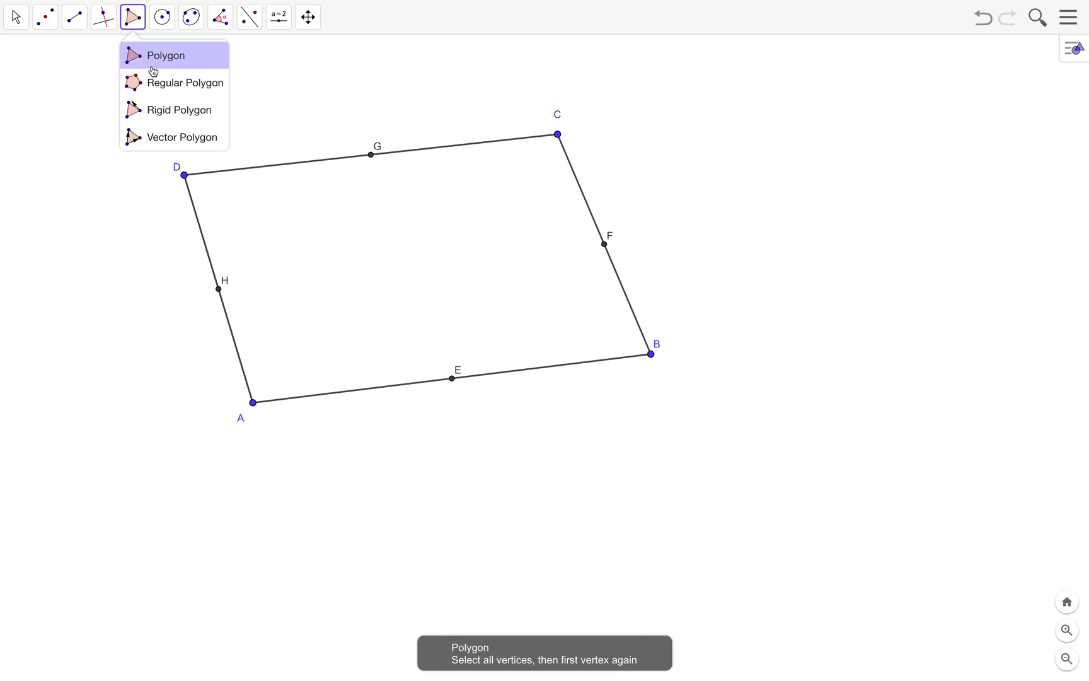
pyautogui.click(150, 61)
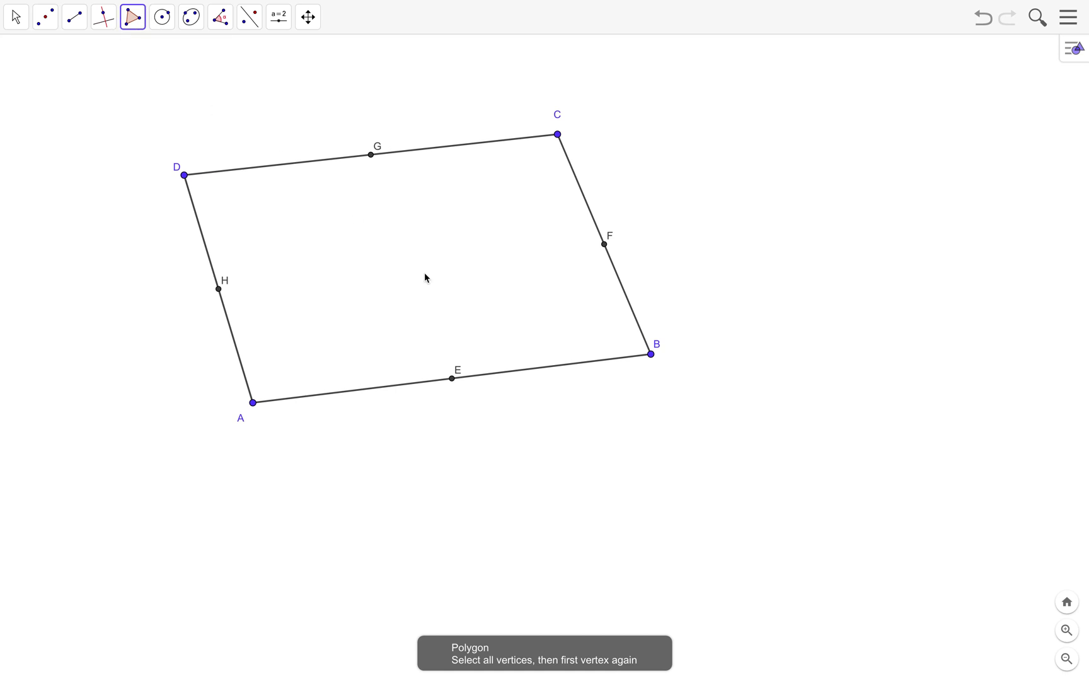
pyautogui.click(453, 378)
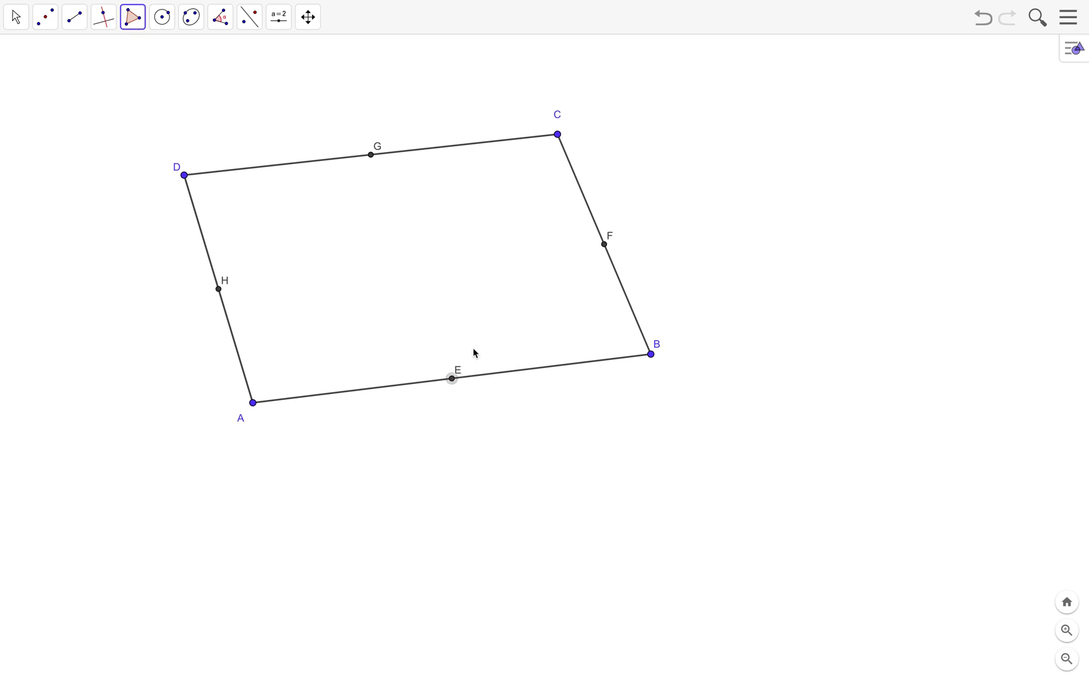
pyautogui.click(603, 245)
pyautogui.click(371, 155)
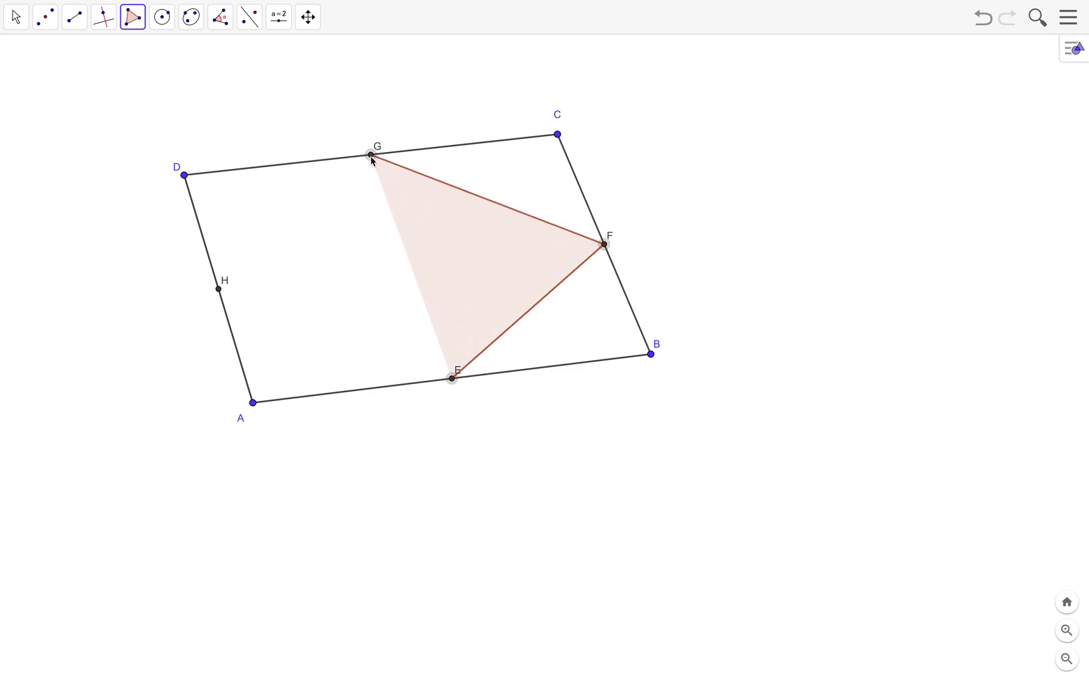
pyautogui.click(218, 289)
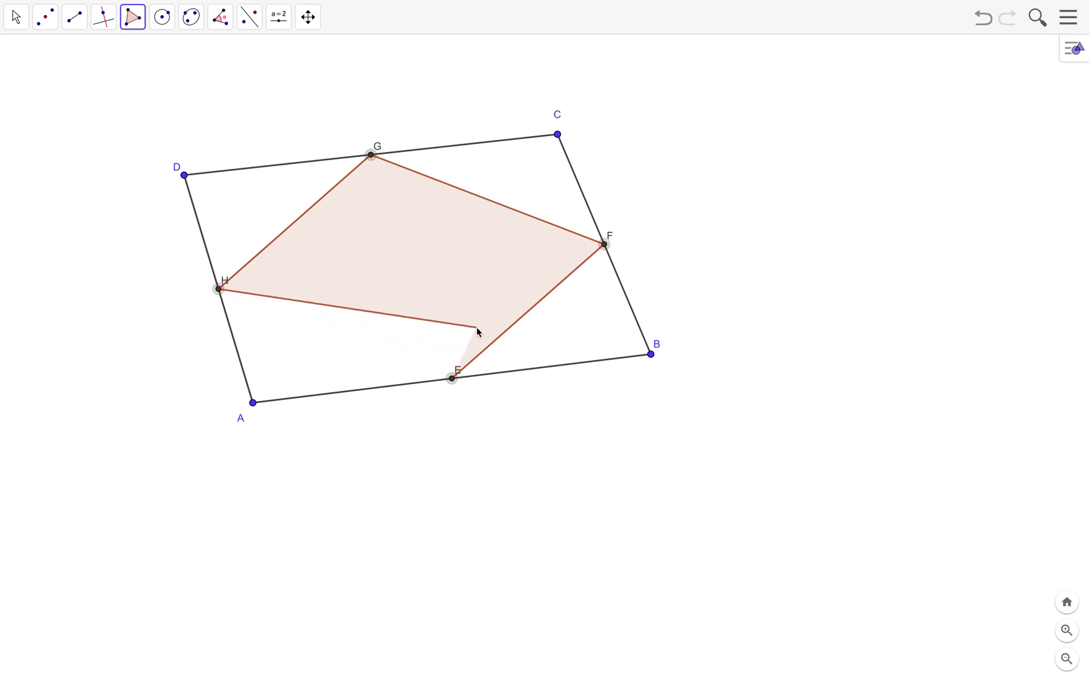
pyautogui.click(451, 378)
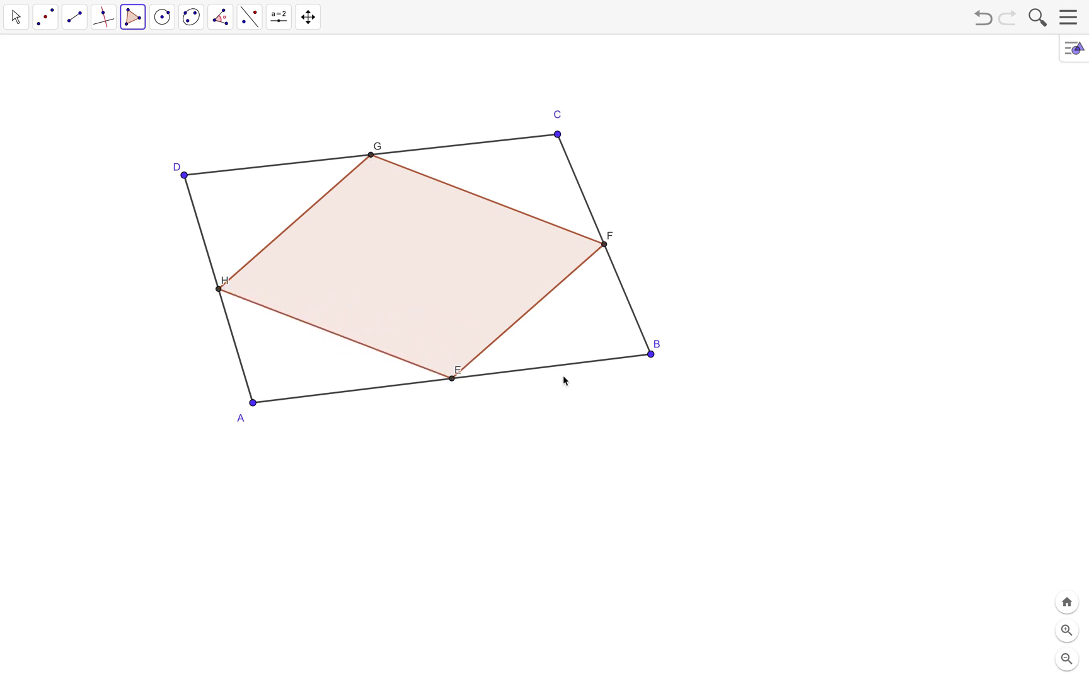
# Move outer vertices C, D, A and B to new positions to test the inner midpoint polygon's shape.
pyautogui.click(16, 17)
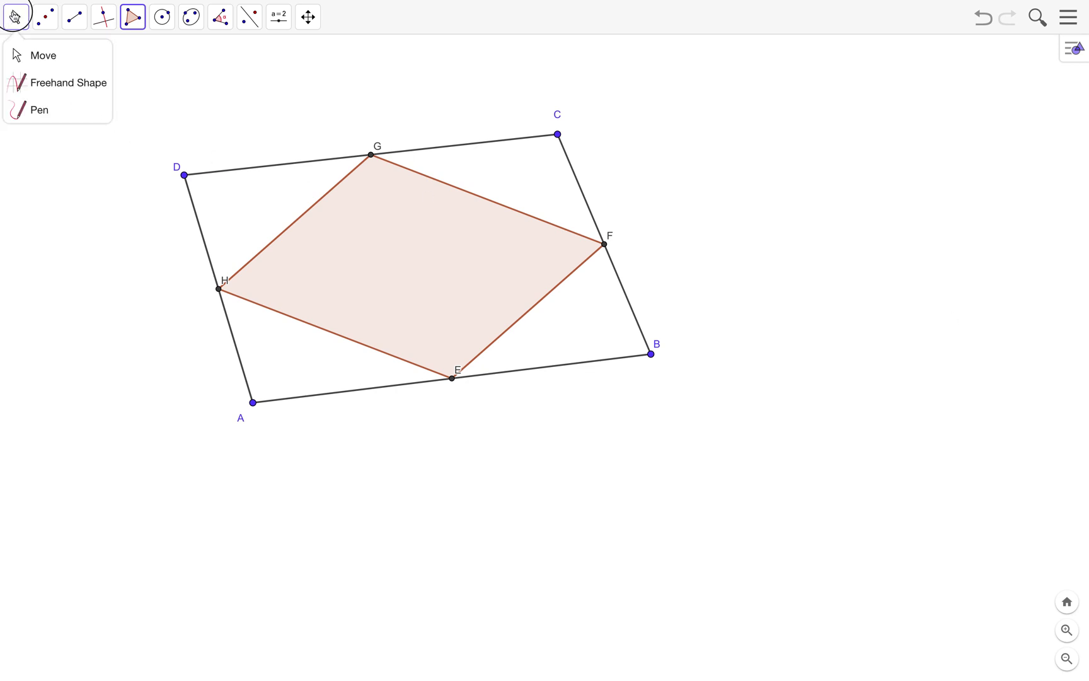
pyautogui.click(30, 55)
pyautogui.moveTo(557, 134); pyautogui.dragTo(361, 119)
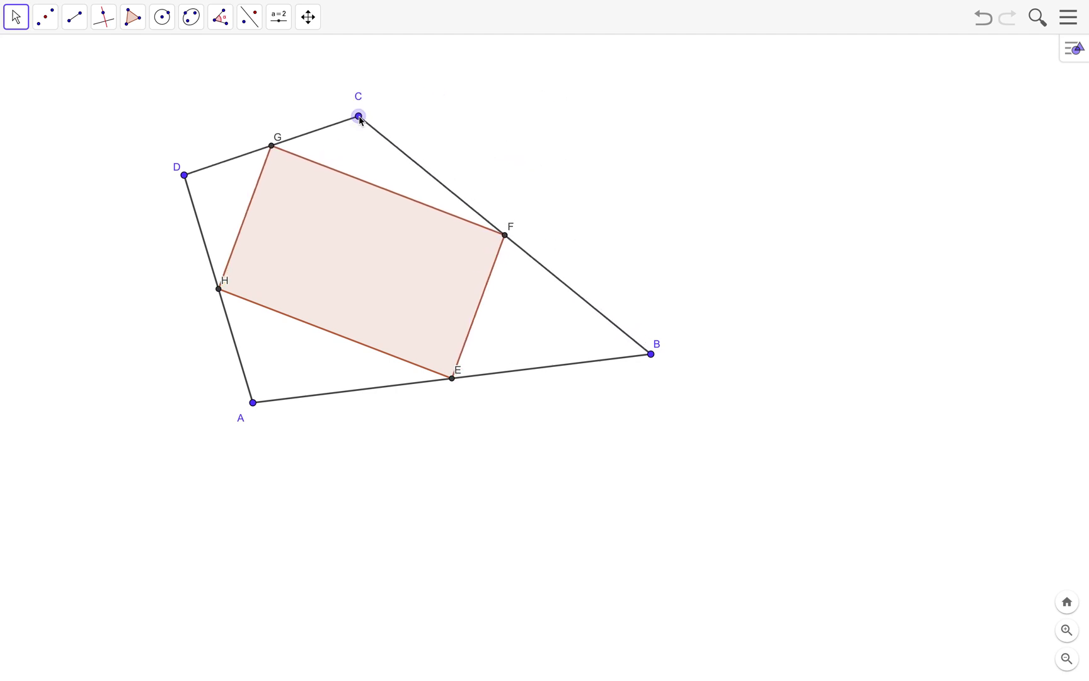
pyautogui.moveTo(192, 177); pyautogui.dragTo(183, 342)
pyautogui.moveTo(254, 412); pyautogui.dragTo(368, 470)
pyautogui.moveTo(653, 354); pyautogui.dragTo(653, 296)
pyautogui.moveTo(358, 116); pyautogui.dragTo(528, 123)
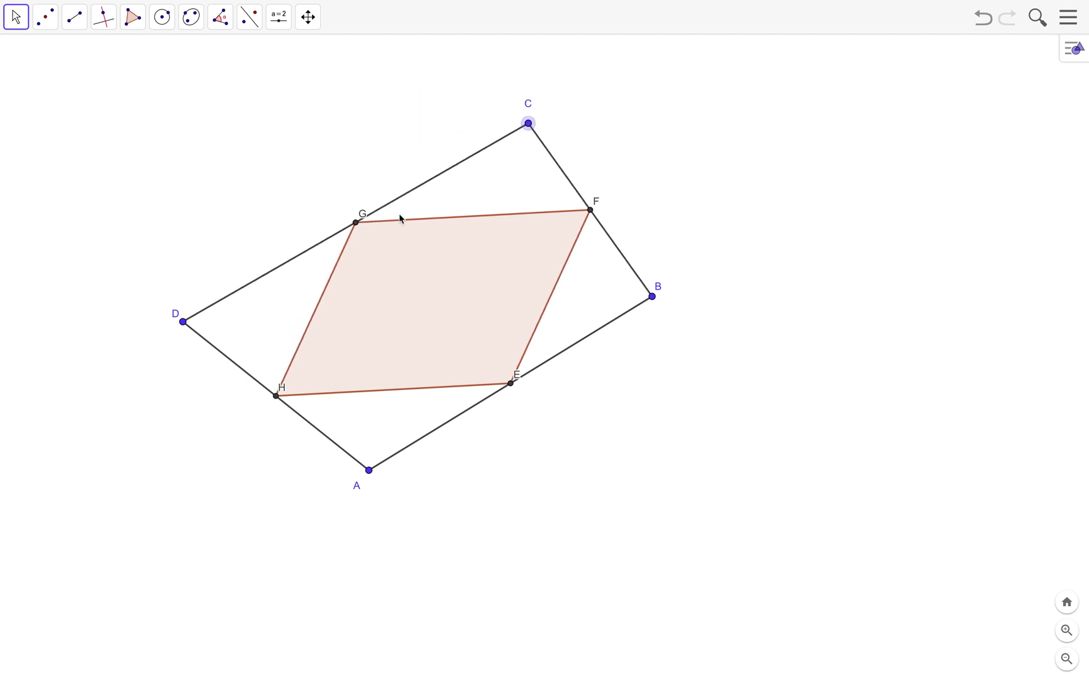
# Reposition the labels of midpoints G and F outside the inner polygon.
pyautogui.moveTo(367, 218); pyautogui.dragTo(350, 217)
pyautogui.click(344, 213)
pyautogui.click(585, 203)
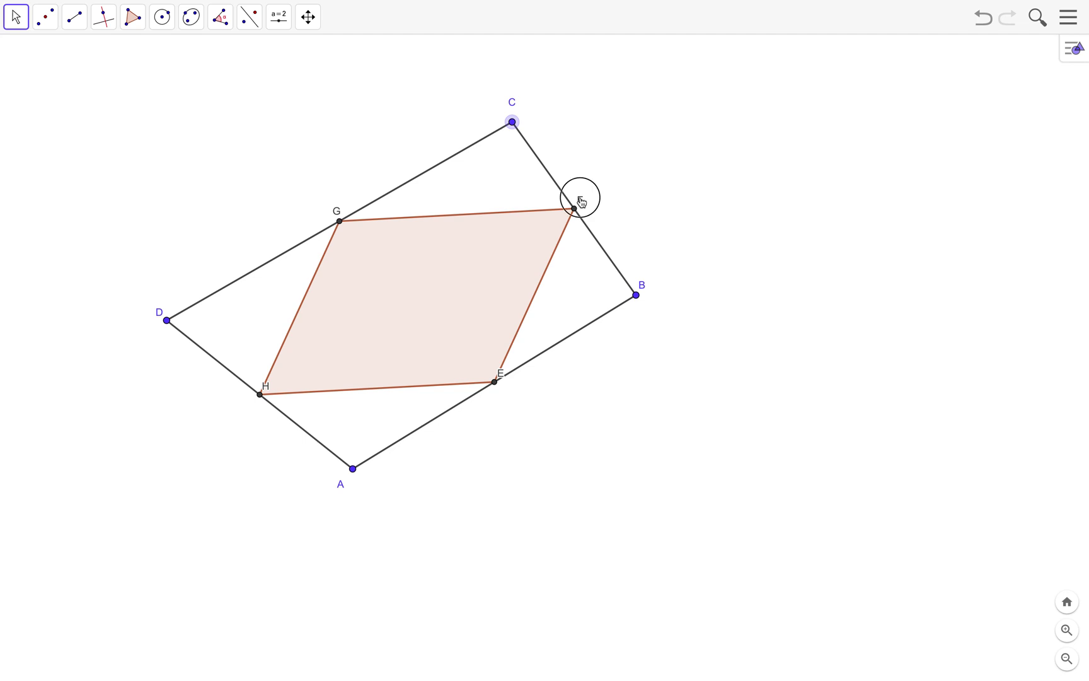
# Measure all interior angles of the inner polygon EFGH with the Angle tool.
pyautogui.click(224, 22)
pyautogui.click(229, 57)
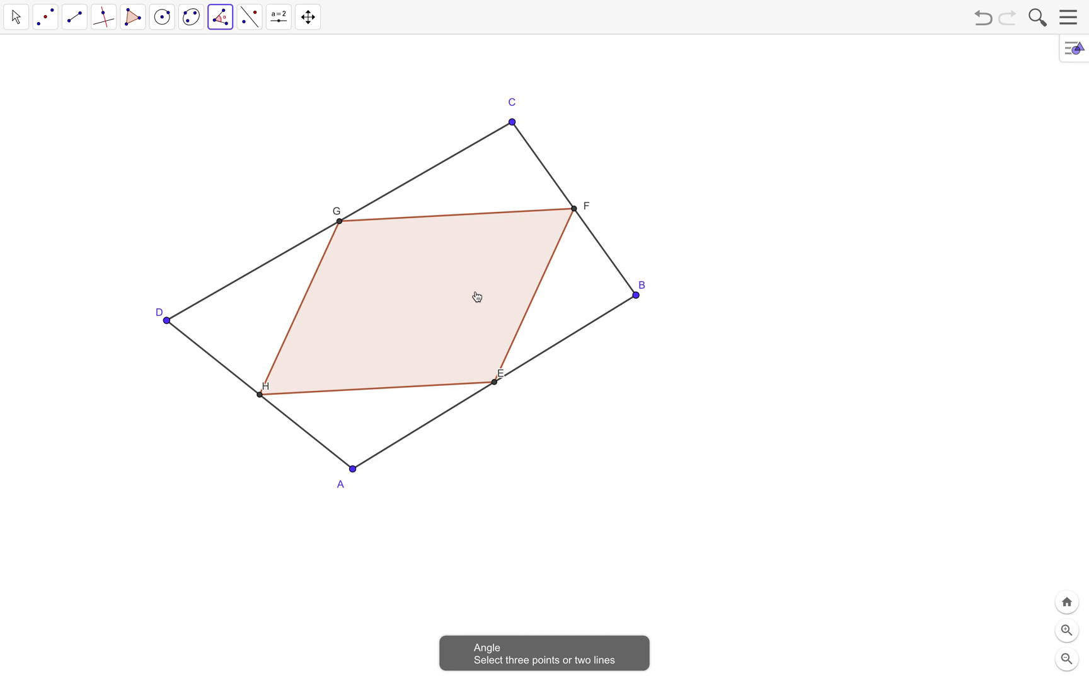
pyautogui.click(397, 297)
# Move the four angle labels inside the inner polygon, clear of its corner points.
pyautogui.click(19, 20)
pyautogui.click(27, 57)
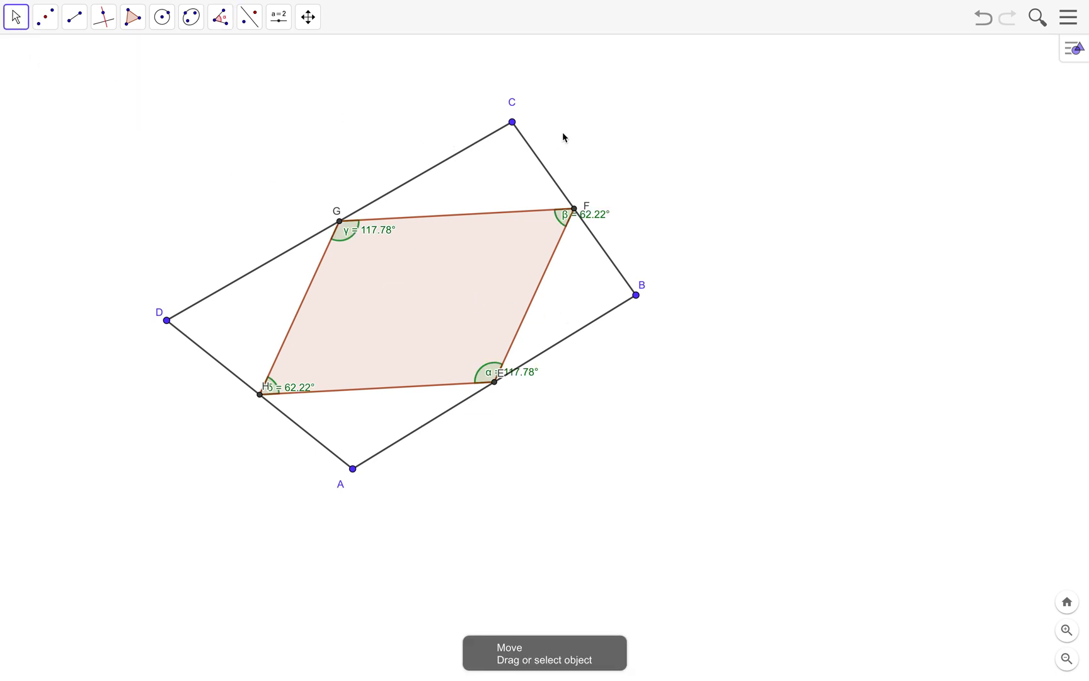
pyautogui.moveTo(585, 216); pyautogui.dragTo(536, 232)
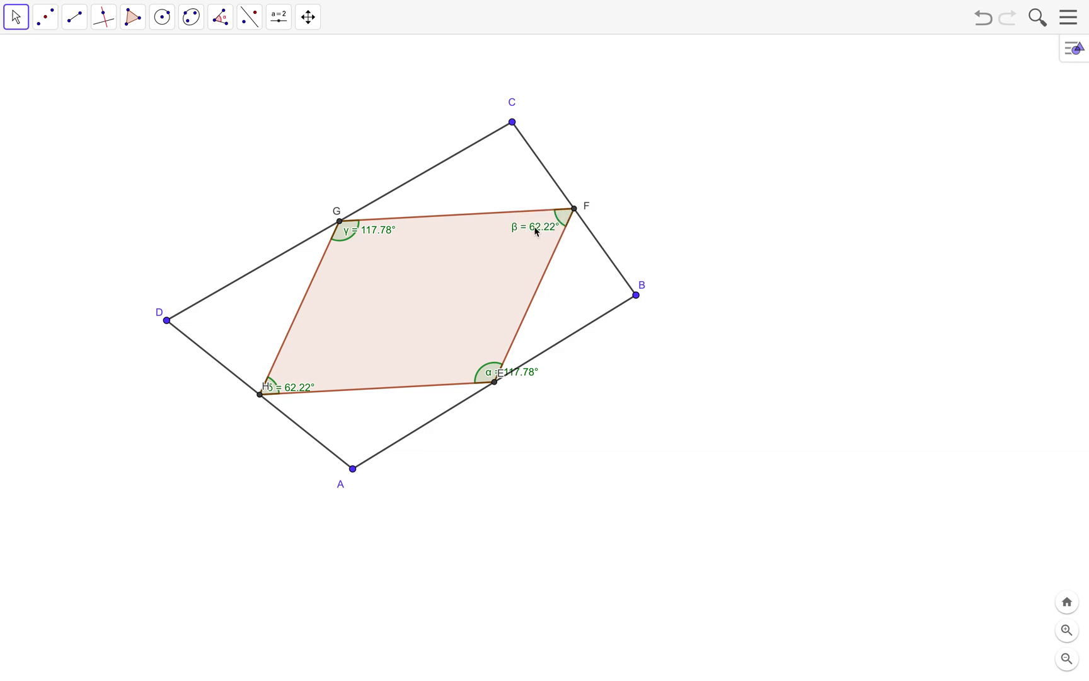
pyautogui.moveTo(286, 388); pyautogui.dragTo(303, 378)
pyautogui.moveTo(364, 228); pyautogui.dragTo(362, 240)
pyautogui.moveTo(516, 371); pyautogui.dragTo(474, 352)
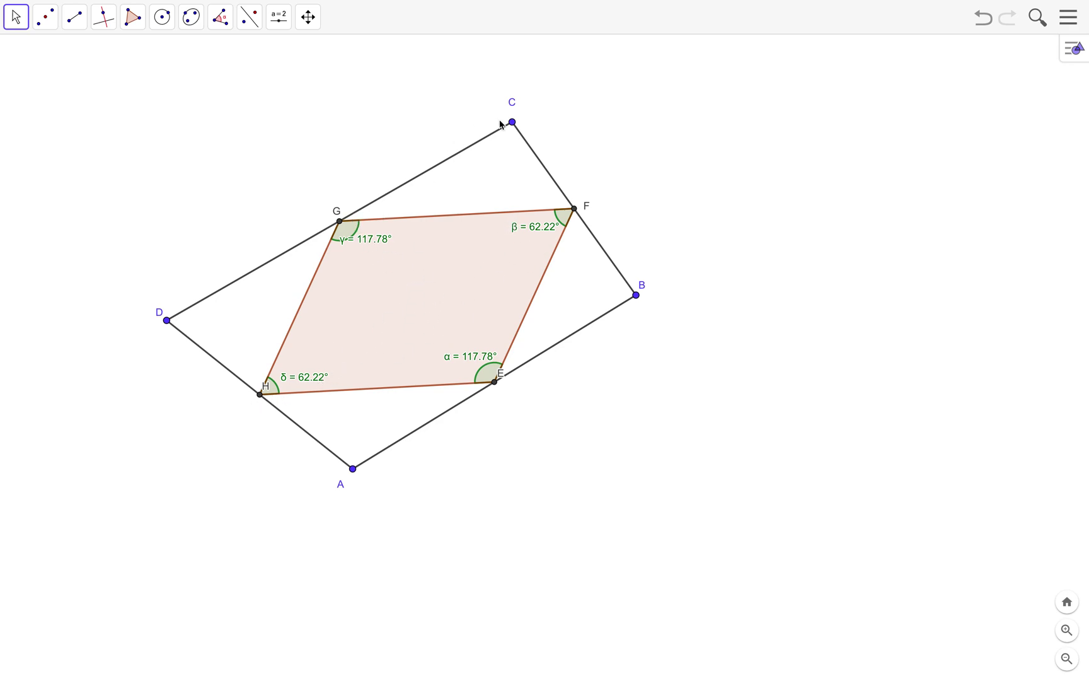
# Test the inner angles by moving vertex C below A and back above the inner polygon, lower D slightly, and nudge the γ label beside G.
pyautogui.moveTo(509, 123); pyautogui.dragTo(263, 119)
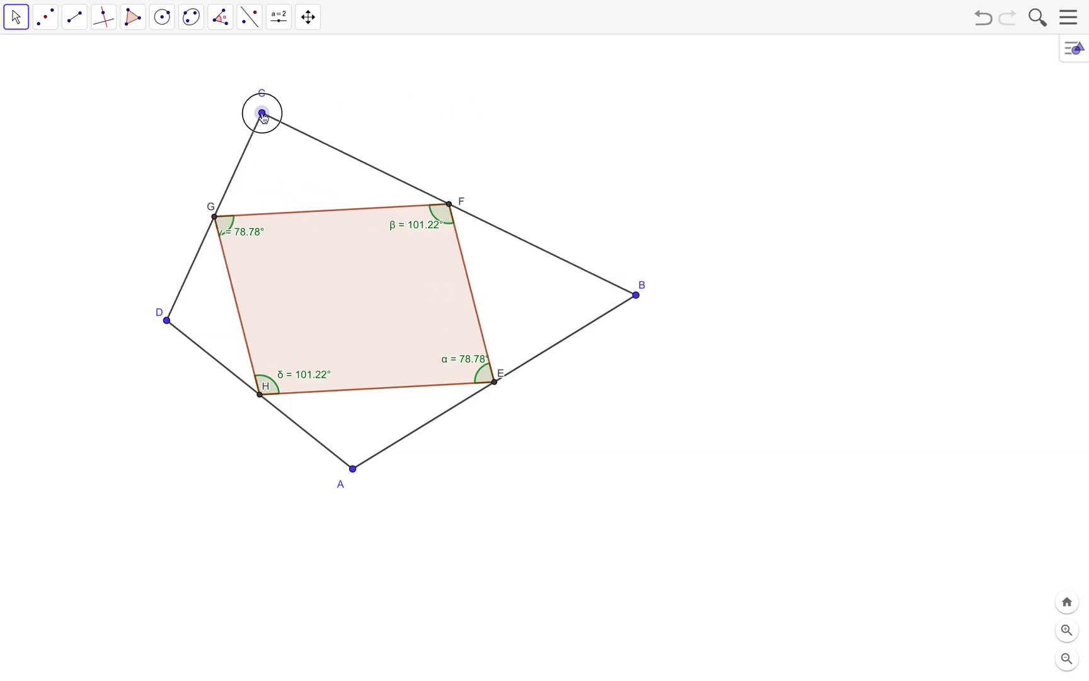
pyautogui.moveTo(263, 117); pyautogui.dragTo(263, 656)
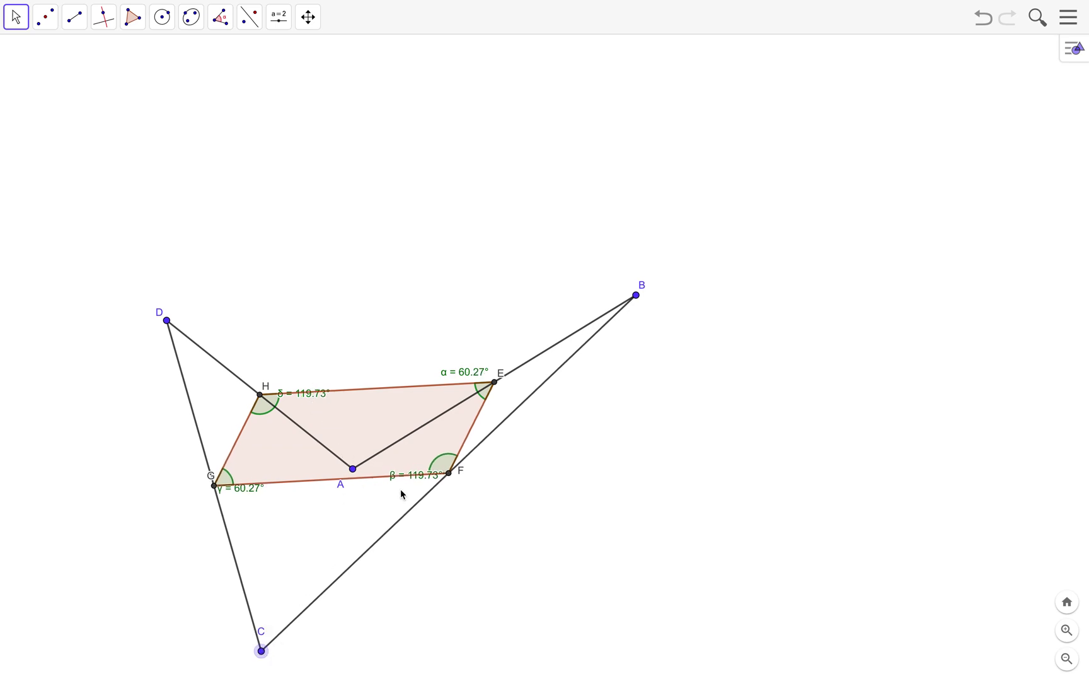
pyautogui.moveTo(261, 651); pyautogui.dragTo(390, 231)
pyautogui.moveTo(167, 320); pyautogui.dragTo(187, 361)
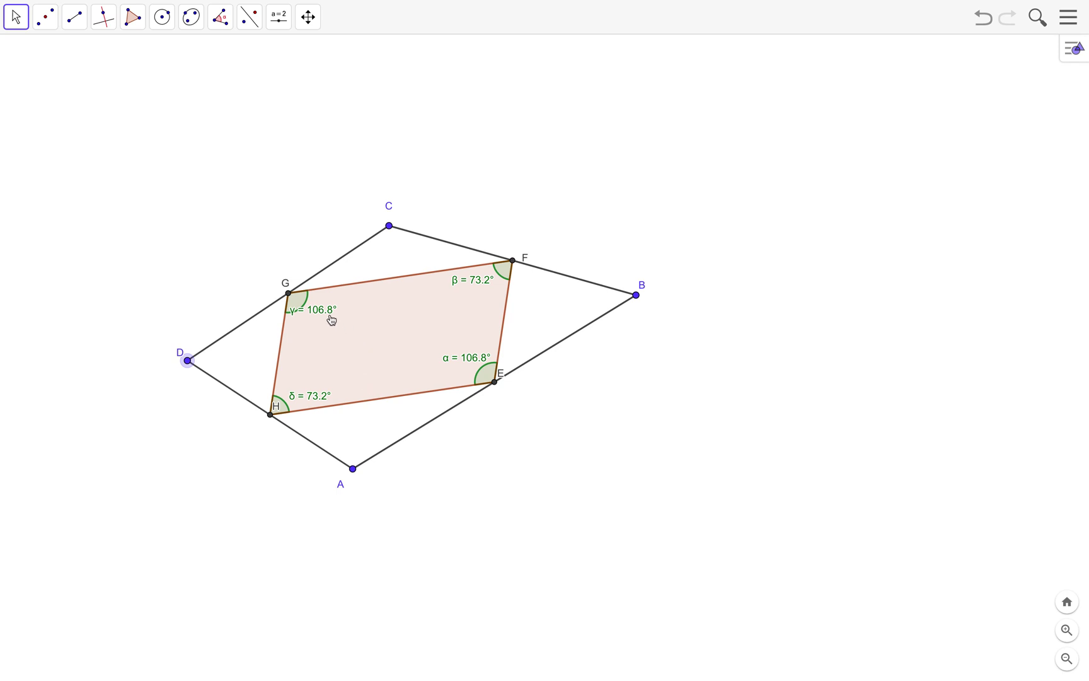
pyautogui.moveTo(327, 316); pyautogui.dragTo(328, 310)
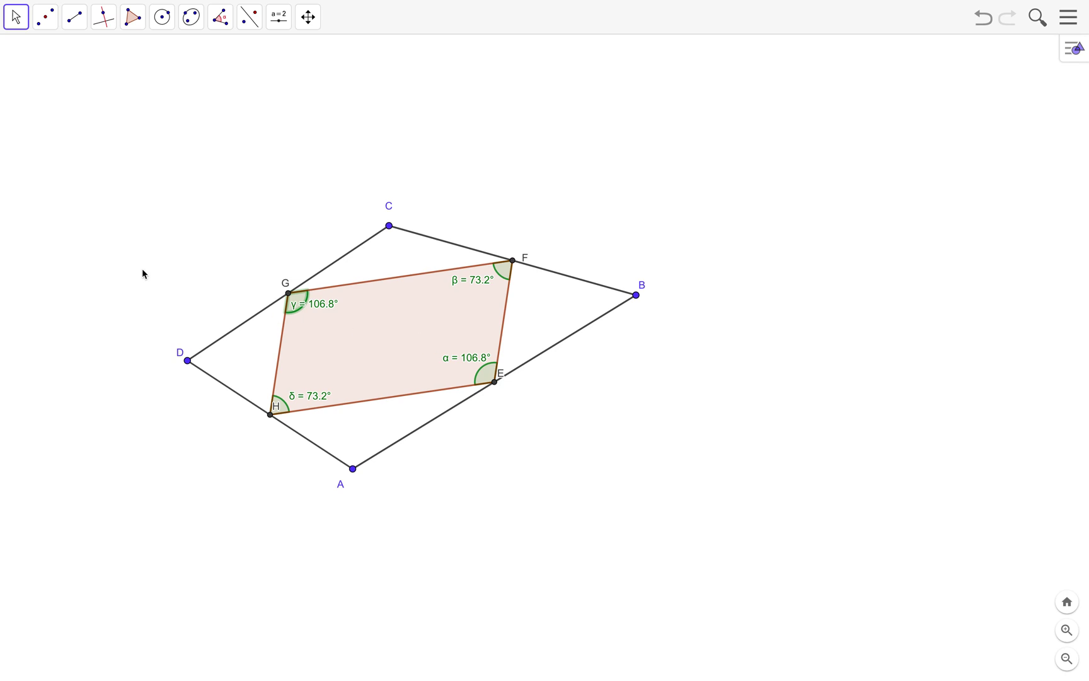
pyautogui.click(46, 28)
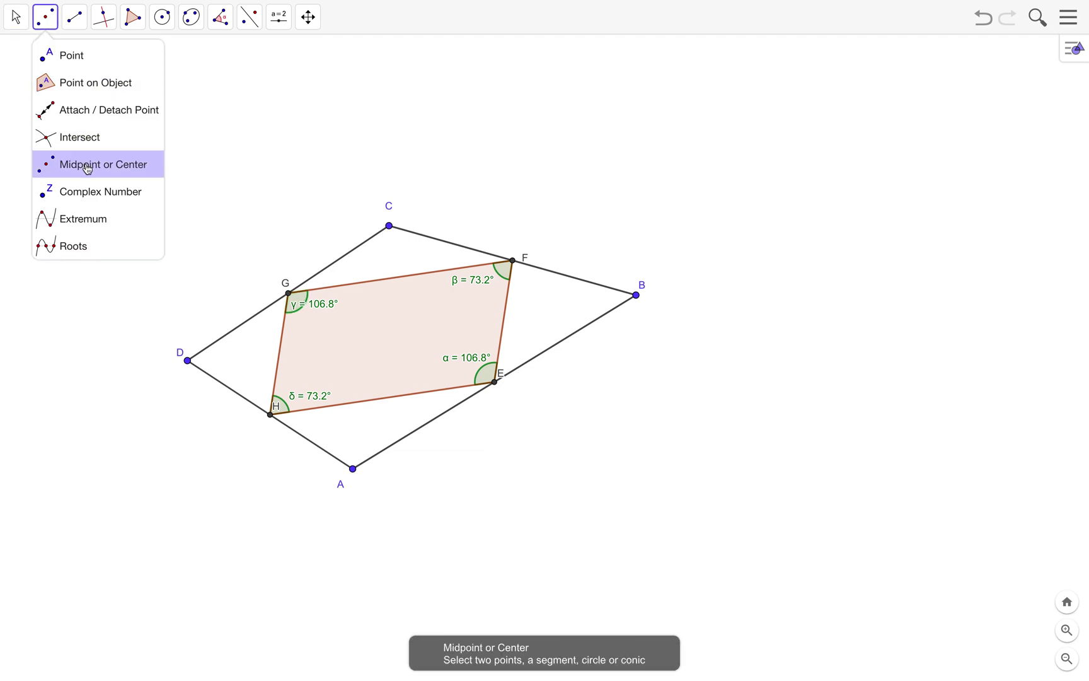
pyautogui.moveTo(86, 27)
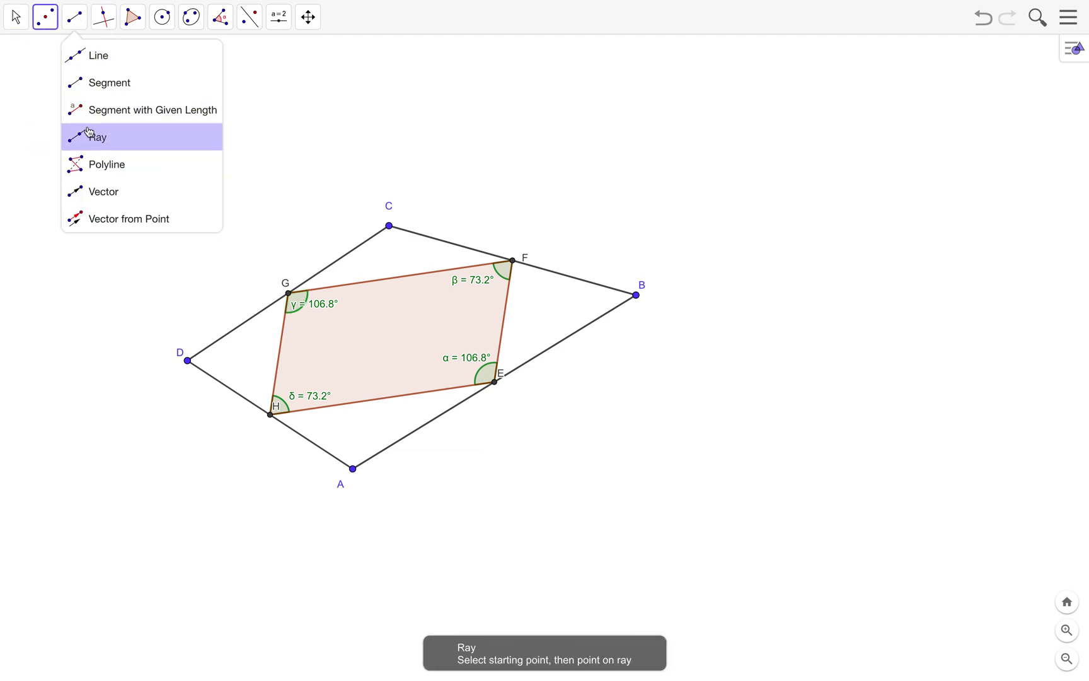
pyautogui.moveTo(138, 19)
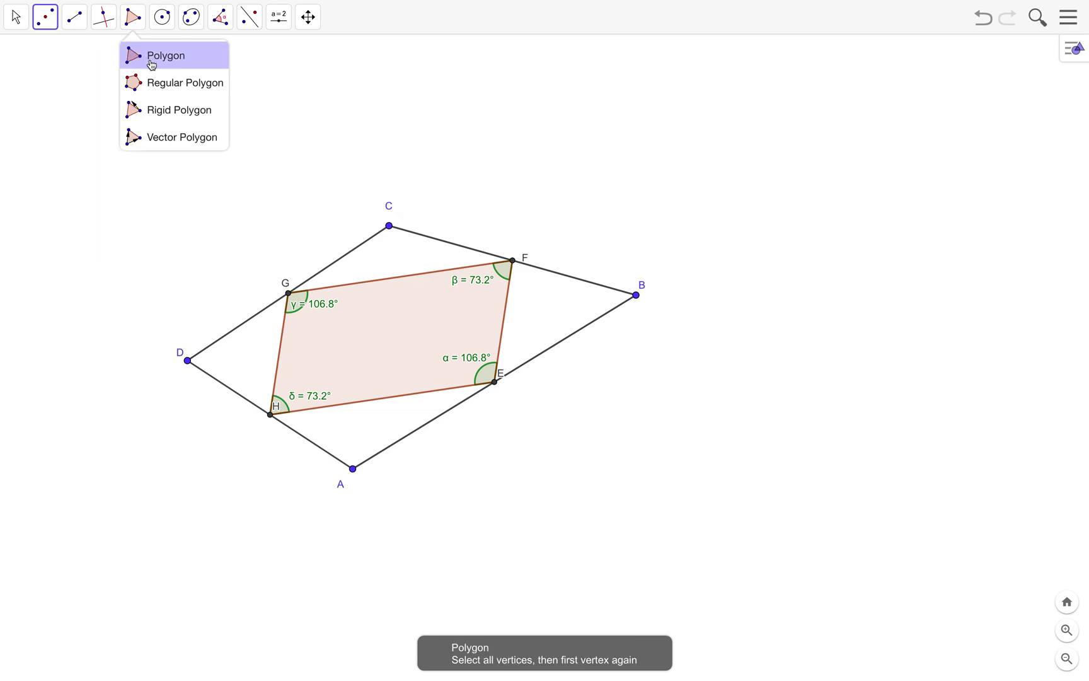
pyautogui.moveTo(212, 20)
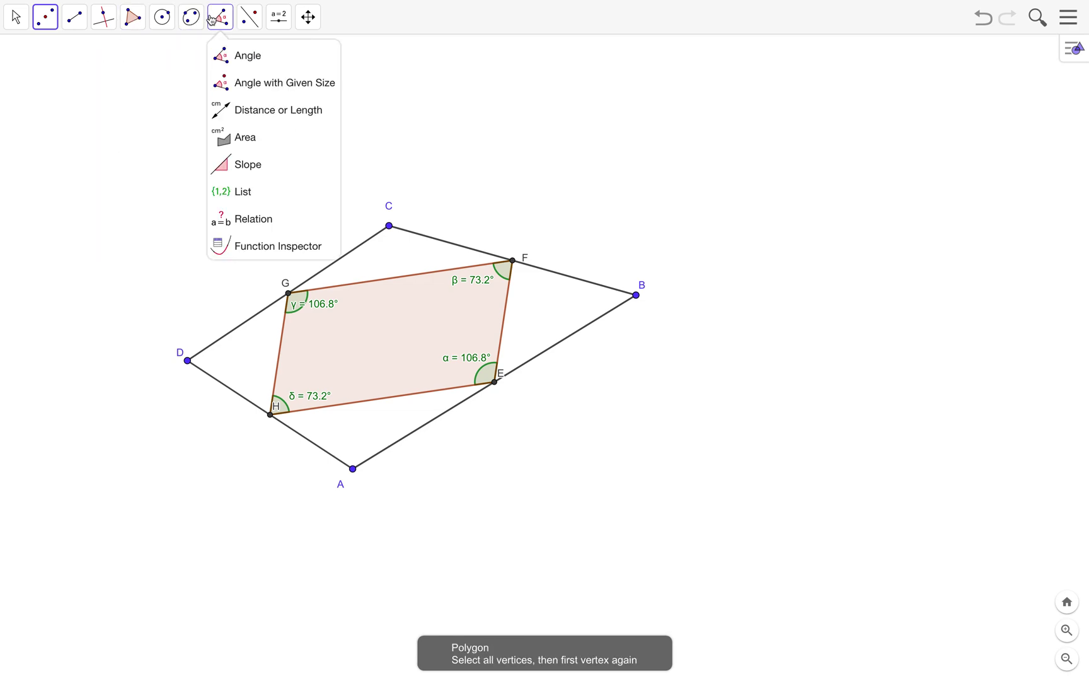